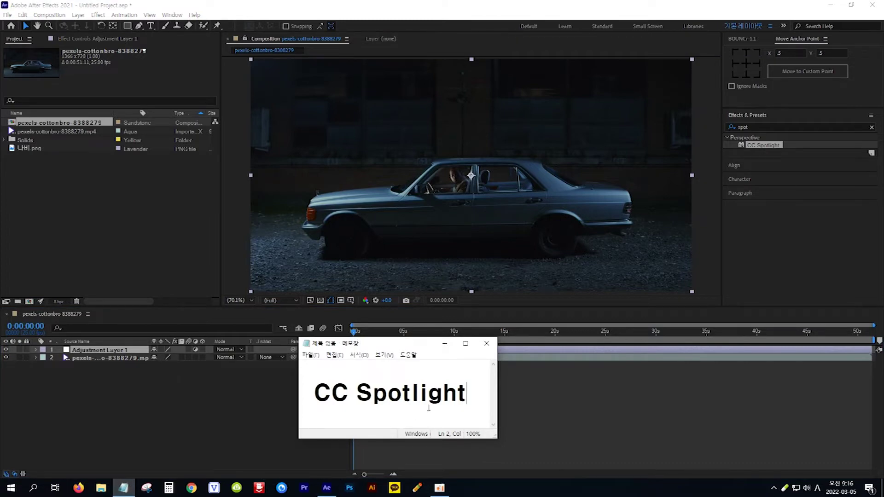
Switch from the note window to After Effects and apply the CC Spotlight effect to the adjustment layer
{"action": "left_click_drag", "start_coordinate": [411, 394], "coordinate": [363, 394]}
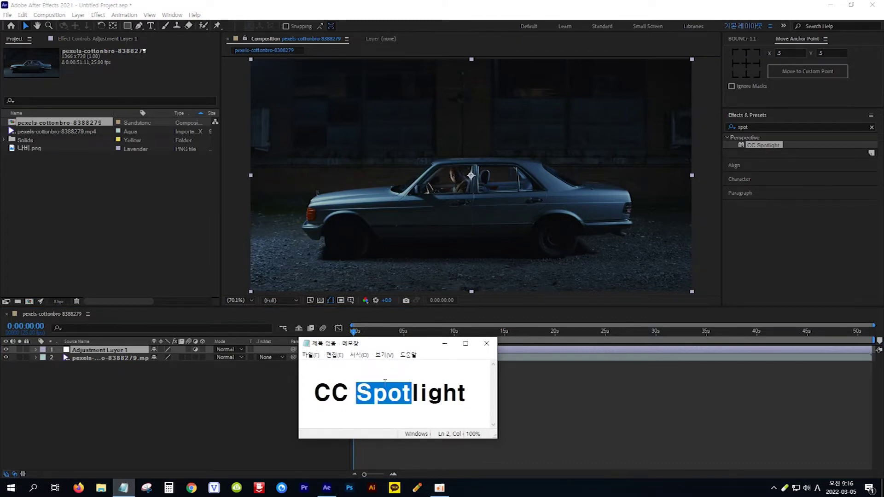
{"action": "left_click", "coordinate": [775, 147]}
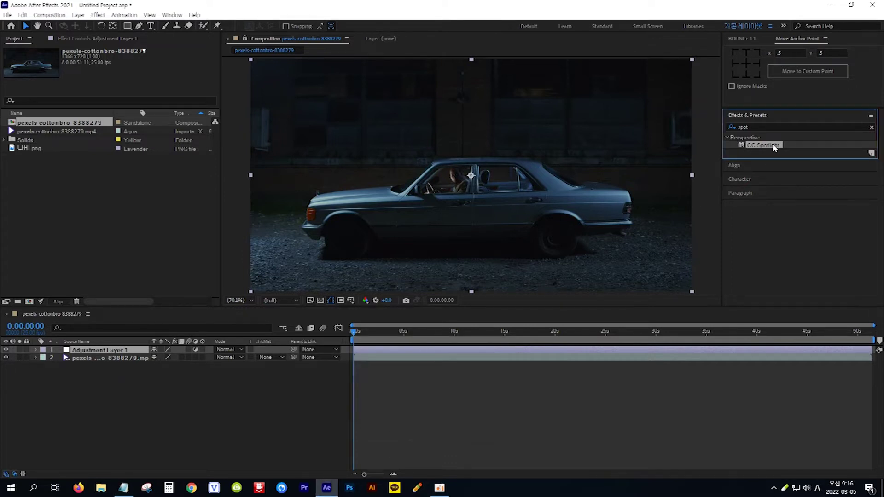
{"action": "left_click_drag", "start_coordinate": [775, 147], "coordinate": [133, 353]}
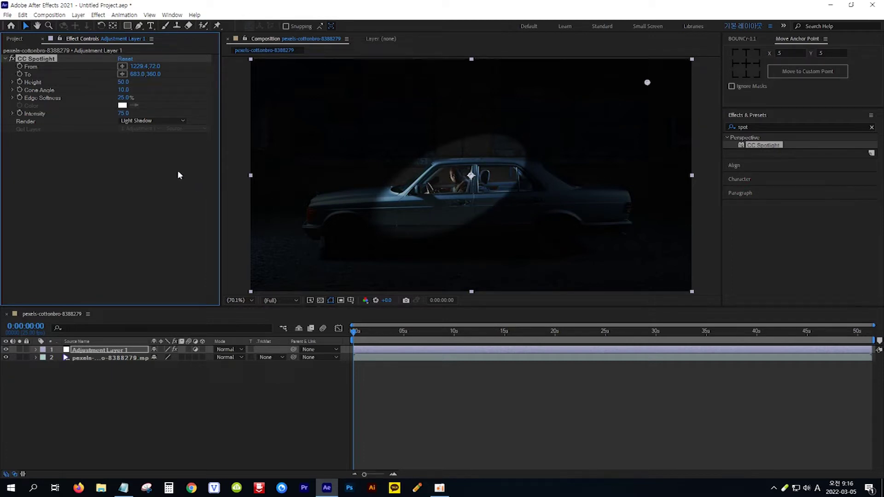
Reposition the spotlight's From point to about 47, 41.3 and its To point onto the car at about 627.3, 357.9
{"action": "left_click", "coordinate": [122, 69]}
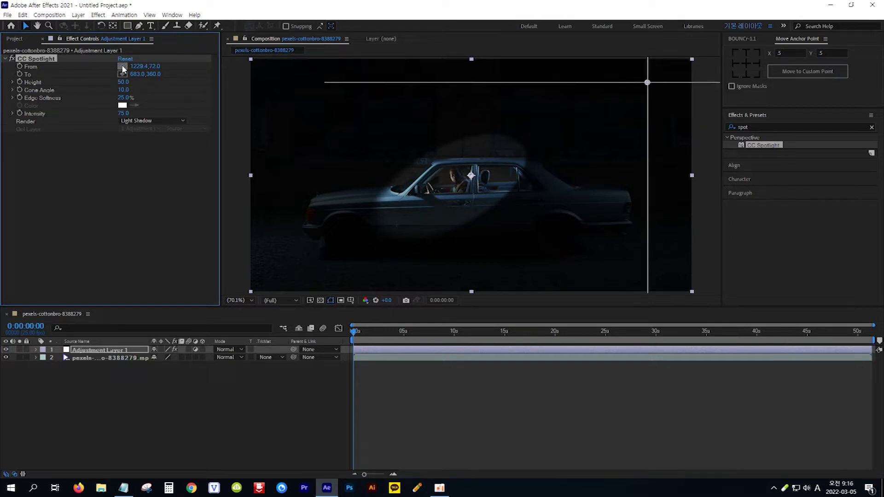
{"action": "left_click", "coordinate": [471, 78]}
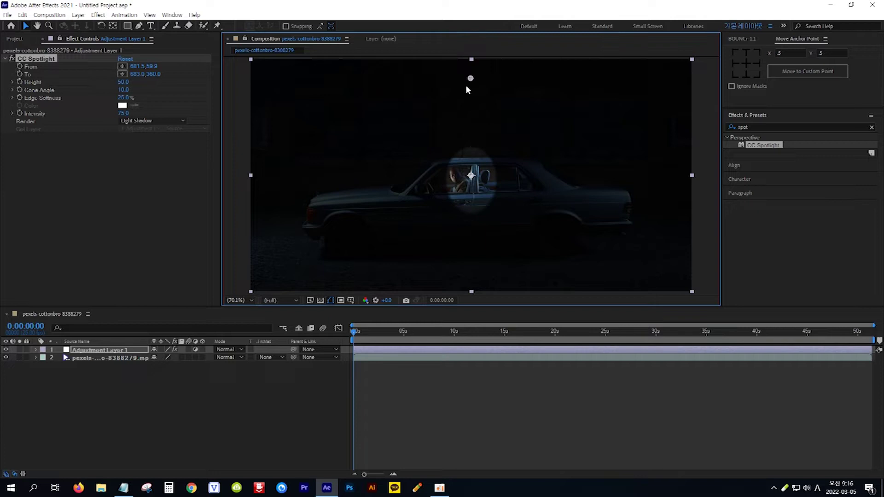
{"action": "left_click", "coordinate": [122, 74]}
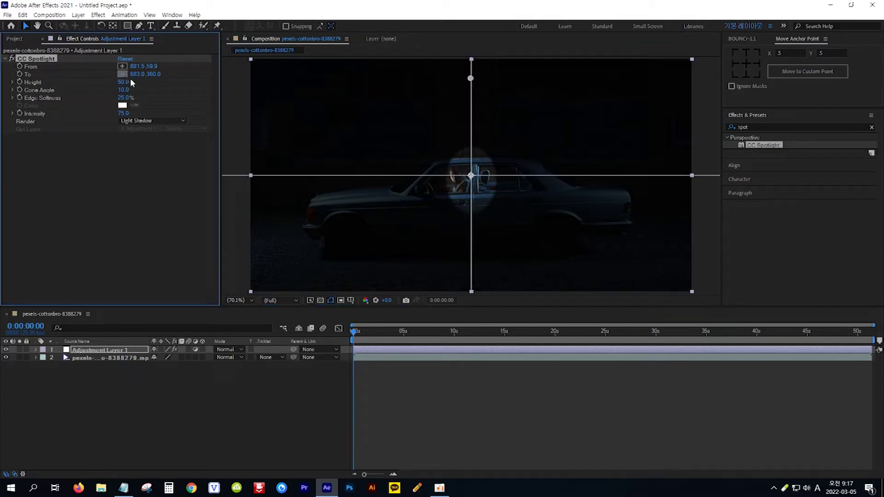
{"action": "left_click", "coordinate": [470, 259]}
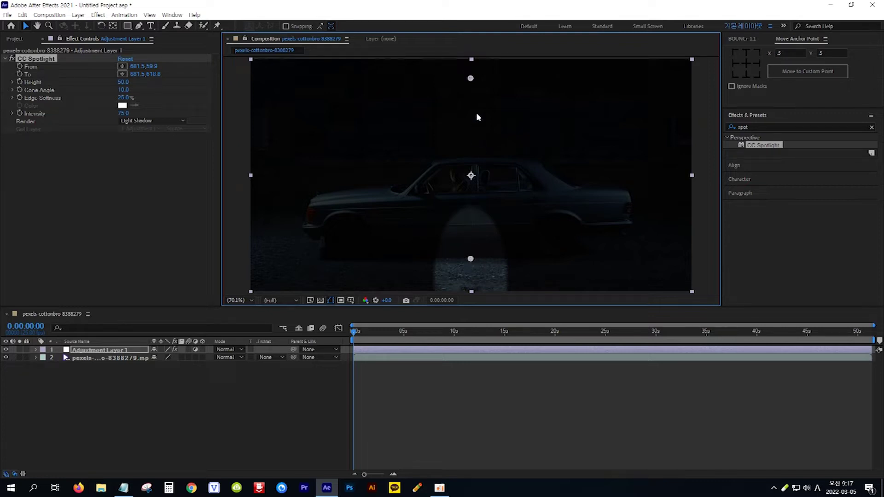
{"action": "left_click_drag", "start_coordinate": [471, 79], "coordinate": [265, 73]}
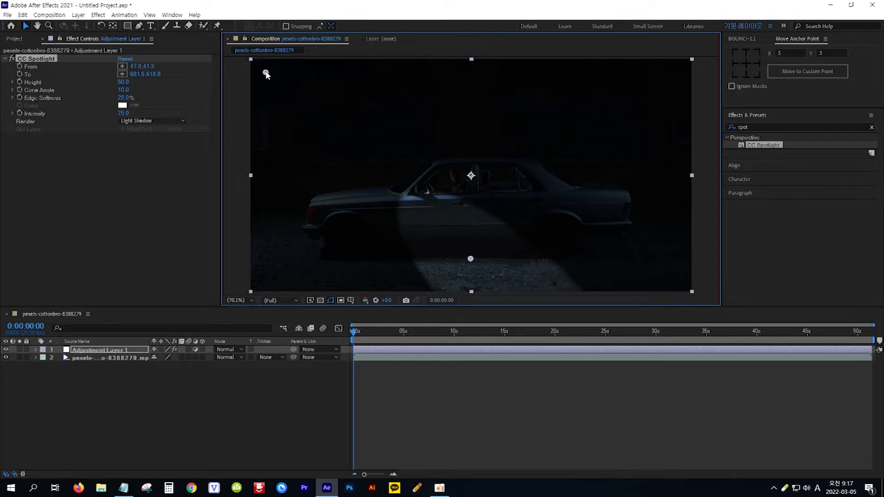
{"action": "left_click_drag", "start_coordinate": [466, 257], "coordinate": [454, 178]}
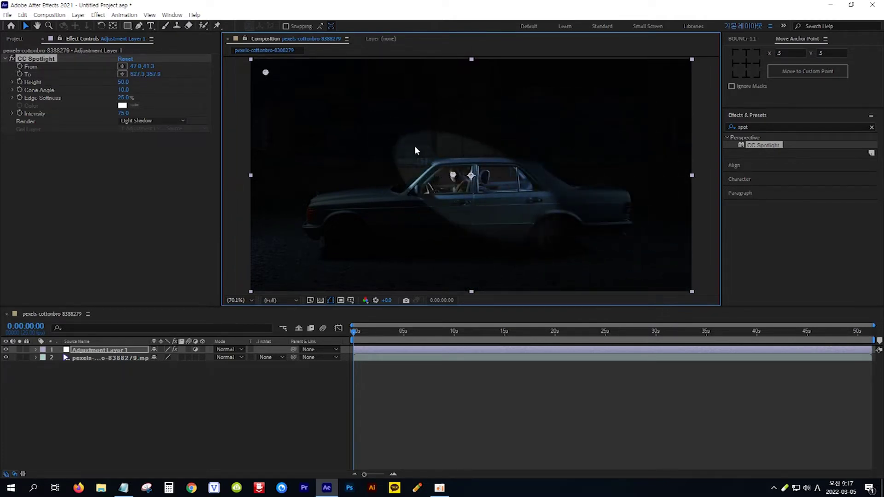
Set the spotlight's Height to 2 and its Cone Angle to 19.3
{"action": "mouse_move", "coordinate": [123, 82]}
{"action": "left_mouse_down"}
{"action": "mouse_move", "coordinate": [149, 87]}
{"action": "mouse_move", "coordinate": [118, 86]}
{"action": "left_mouse_up"}
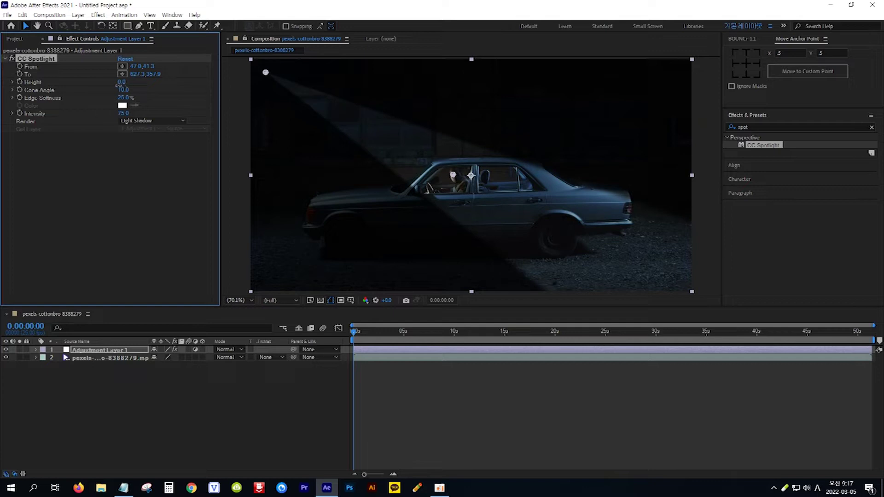
{"action": "mouse_move", "coordinate": [118, 86]}
{"action": "left_mouse_down"}
{"action": "mouse_move", "coordinate": [143, 85]}
{"action": "mouse_move", "coordinate": [117, 86]}
{"action": "left_mouse_up"}
{"action": "left_click_drag", "start_coordinate": [123, 91], "coordinate": [166, 92]}
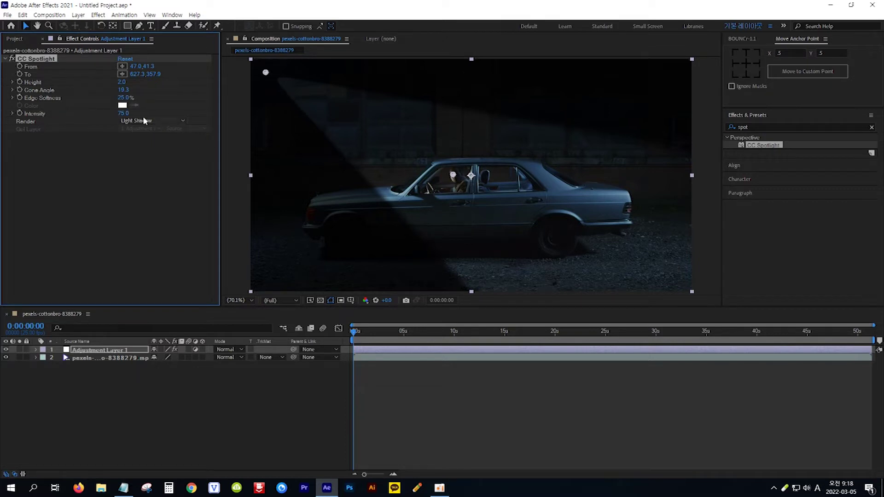
Set the spotlight's Edge Softness to 40% and its Intensity to 187
{"action": "mouse_move", "coordinate": [123, 99]}
{"action": "left_mouse_down"}
{"action": "mouse_move", "coordinate": [147, 98]}
{"action": "mouse_move", "coordinate": [91, 98]}
{"action": "mouse_move", "coordinate": [109, 100]}
{"action": "left_mouse_up"}
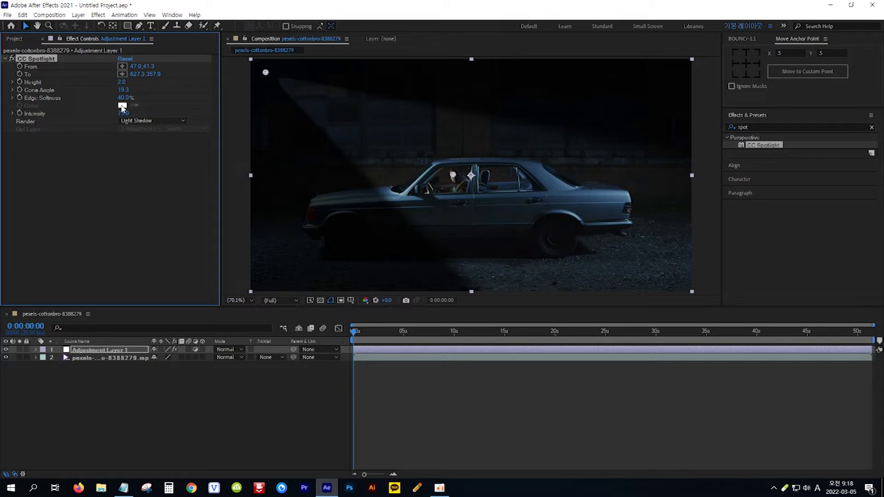
{"action": "left_click_drag", "start_coordinate": [122, 115], "coordinate": [167, 114]}
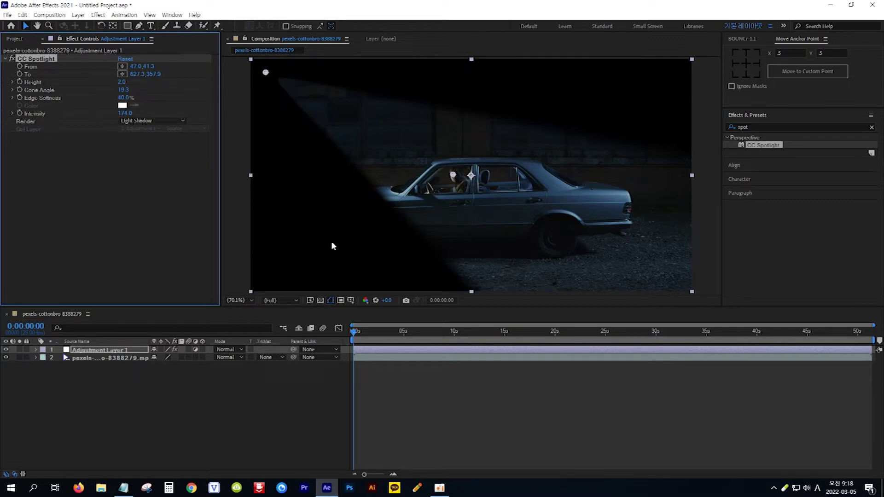
{"action": "left_click", "coordinate": [129, 114]}
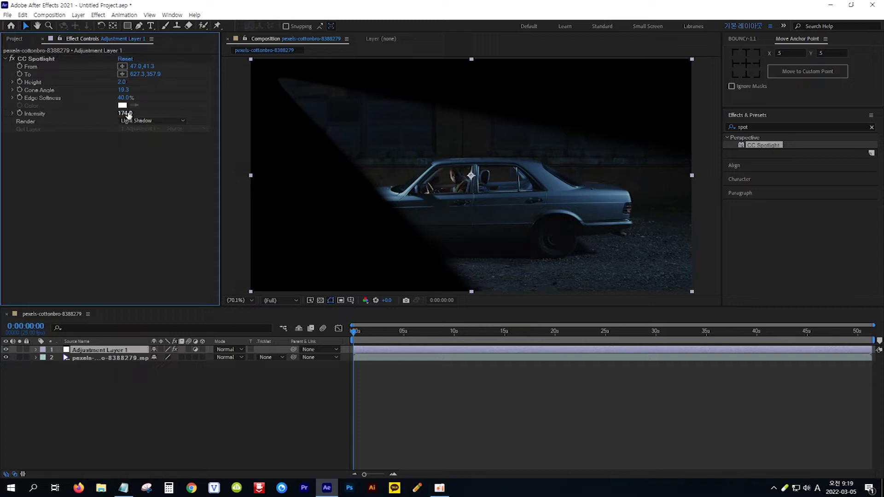
{"action": "mouse_move", "coordinate": [126, 114]}
{"action": "left_mouse_down"}
{"action": "mouse_move", "coordinate": [61, 113]}
{"action": "mouse_move", "coordinate": [138, 114]}
{"action": "mouse_move", "coordinate": [55, 116]}
{"action": "mouse_move", "coordinate": [137, 115]}
{"action": "left_mouse_up"}
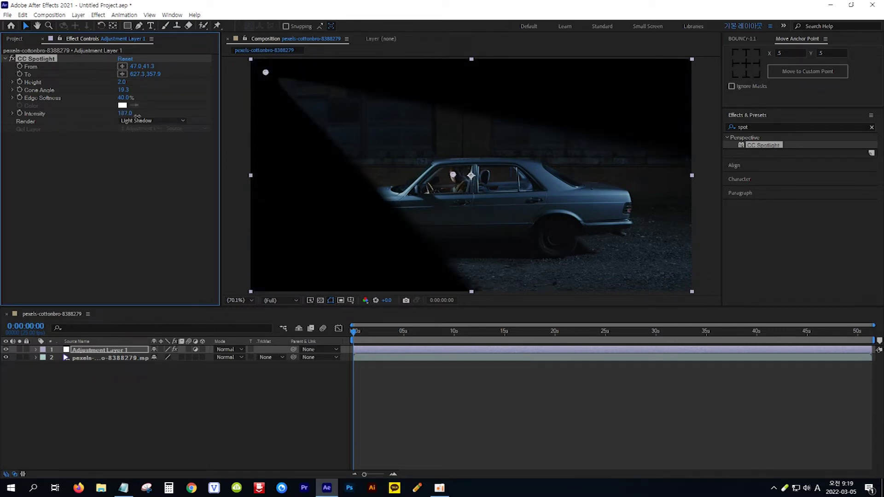
Try the Light Add render mode for the spotlight and return it to Light Shadow
{"action": "left_click", "coordinate": [183, 121]}
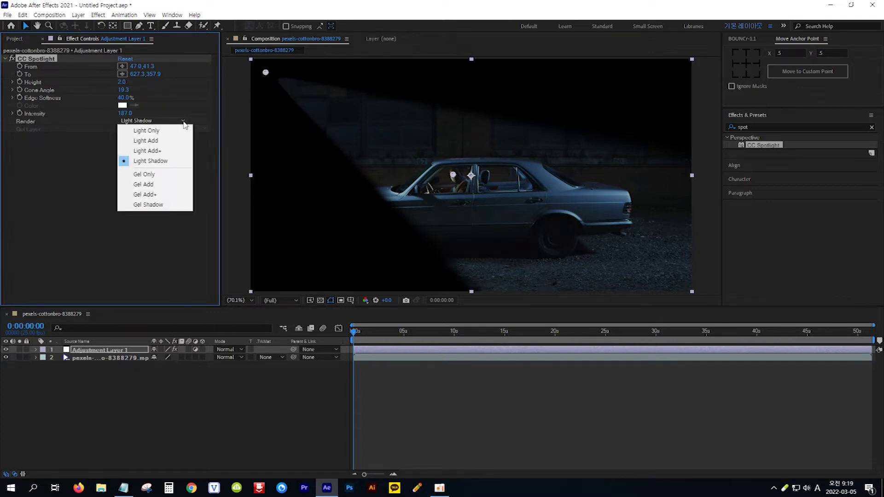
{"action": "left_click", "coordinate": [146, 141]}
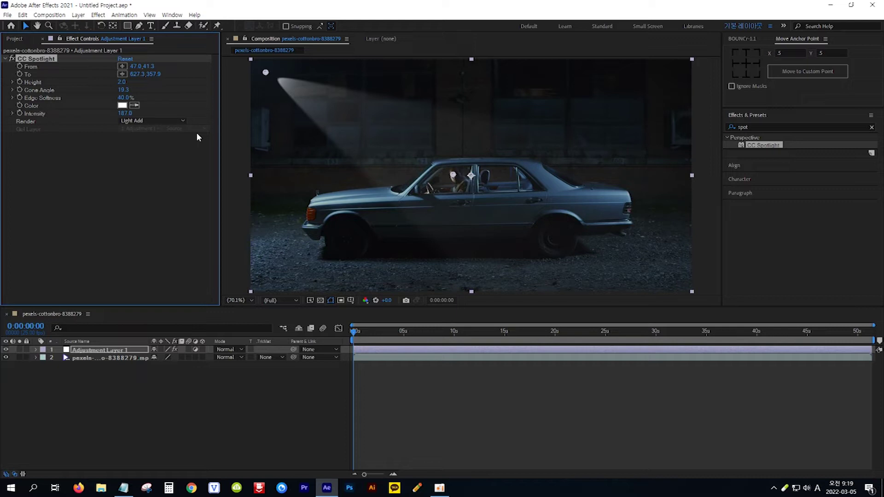
{"action": "key", "text": "Down"}
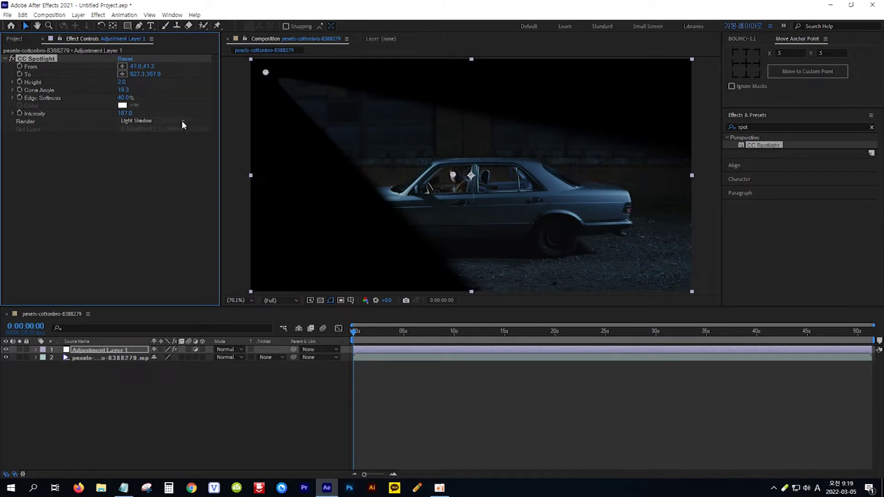
{"action": "left_click", "coordinate": [183, 121]}
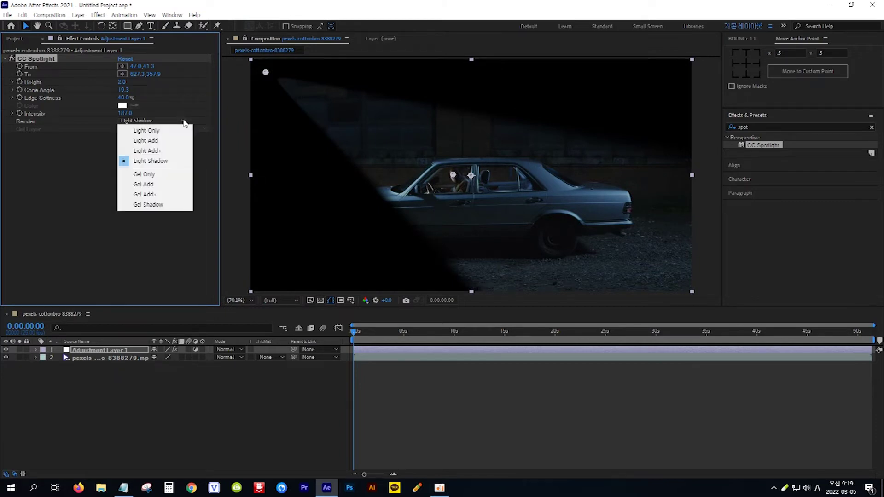
Add the butterfly image 나비.png to the composition as the lowest layer, beneath the car footage
{"action": "left_click", "coordinate": [15, 39]}
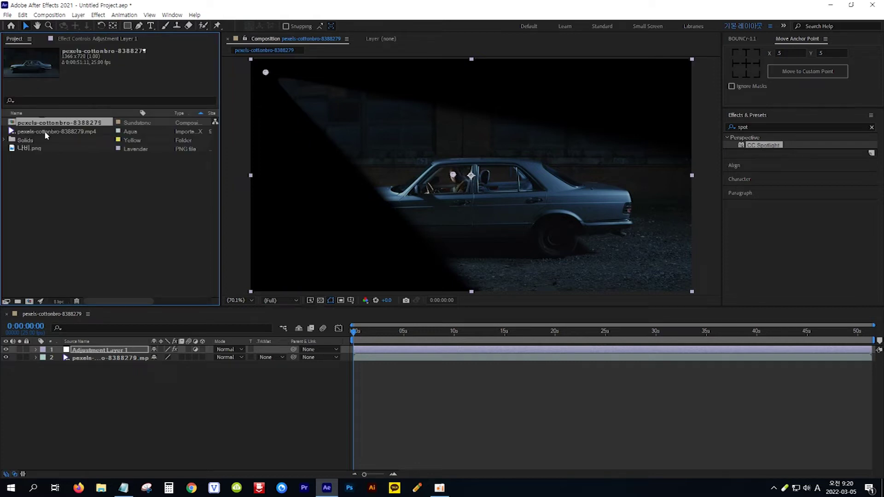
{"action": "left_click", "coordinate": [50, 148]}
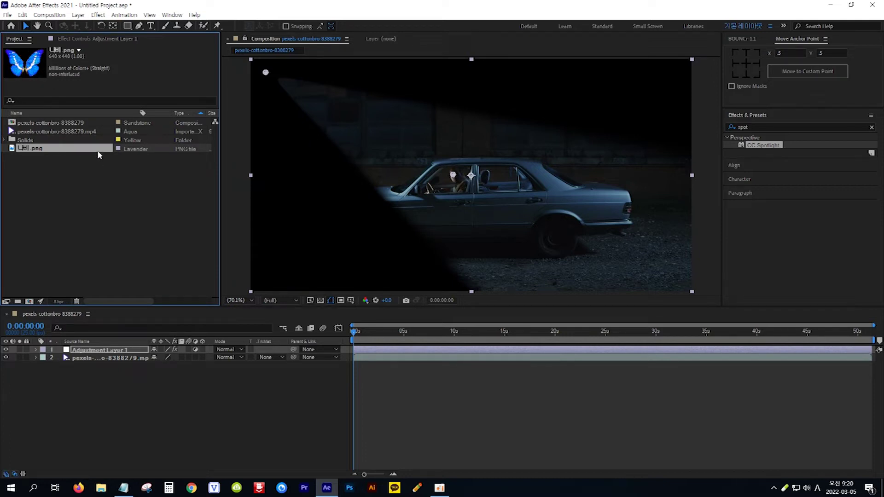
{"action": "left_click_drag", "start_coordinate": [98, 152], "coordinate": [140, 368]}
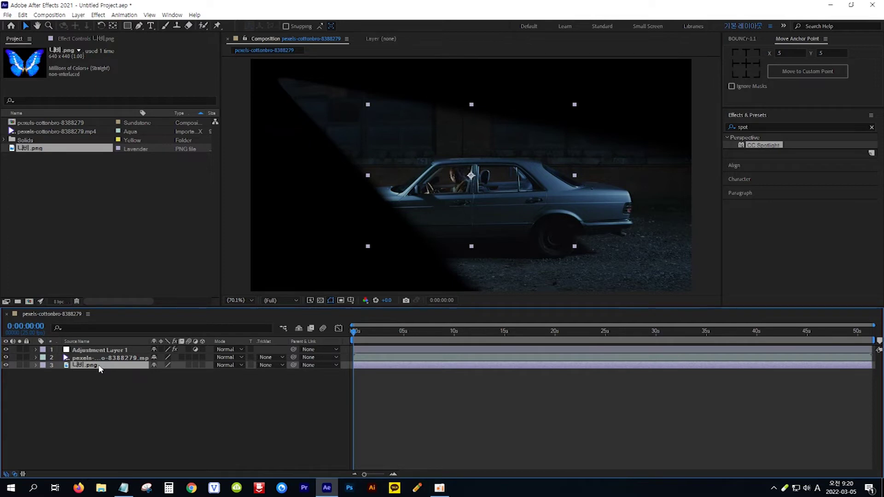
Set the adjustment layer's spotlight to render Gel Only, with 나비.png as the gel layer
{"action": "left_click", "coordinate": [101, 351]}
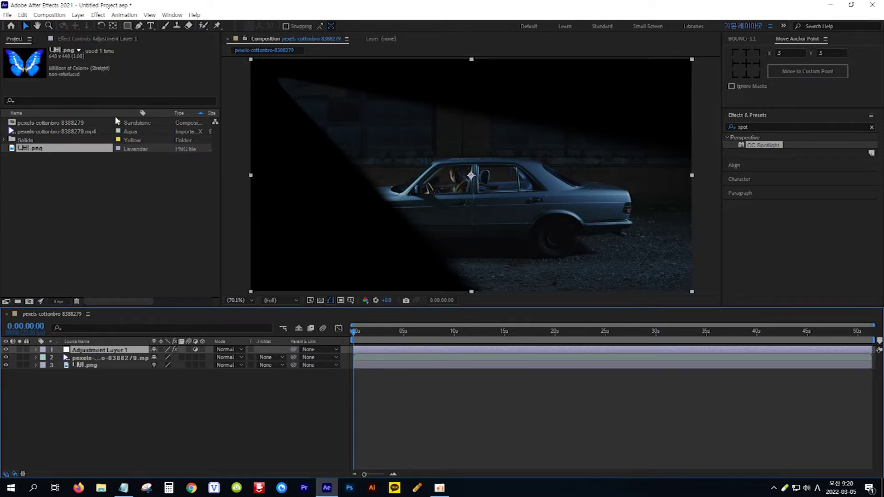
{"action": "left_click", "coordinate": [87, 37]}
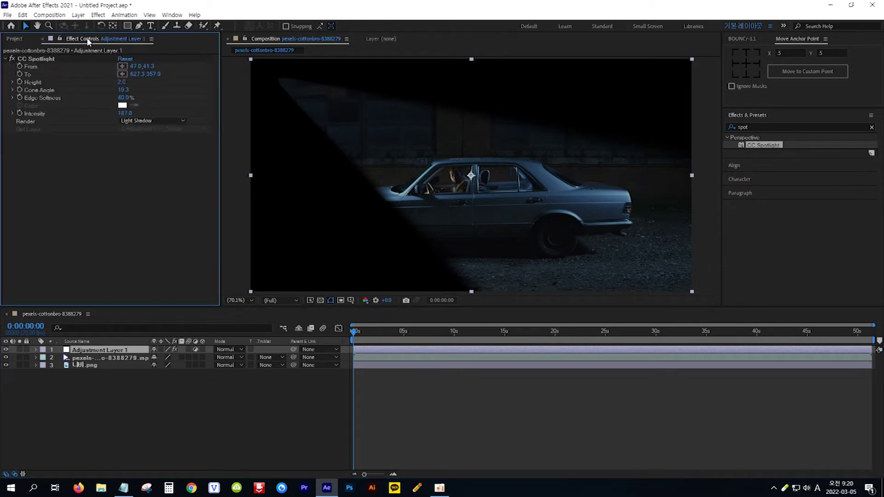
{"action": "left_click", "coordinate": [184, 121]}
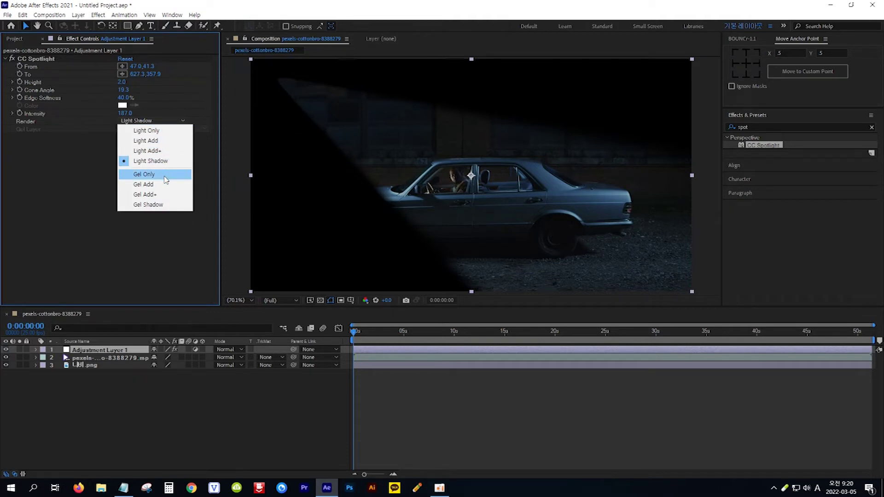
{"action": "left_click", "coordinate": [165, 178]}
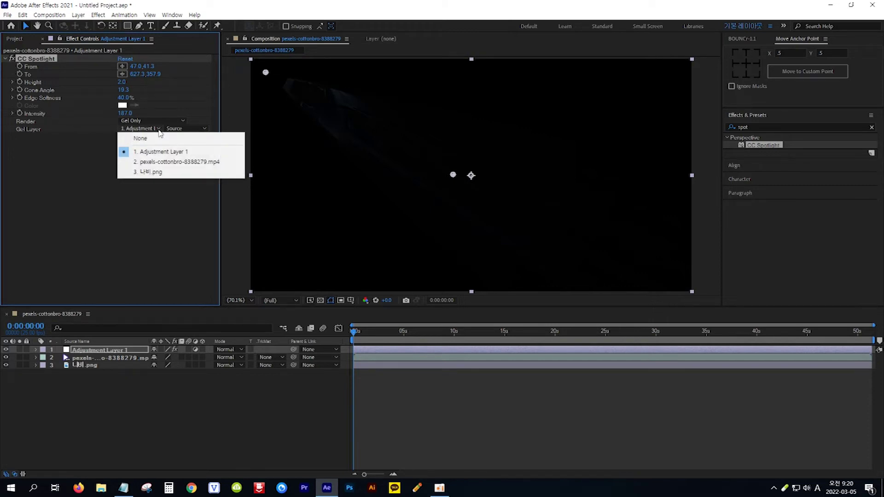
{"action": "left_click", "coordinate": [159, 172]}
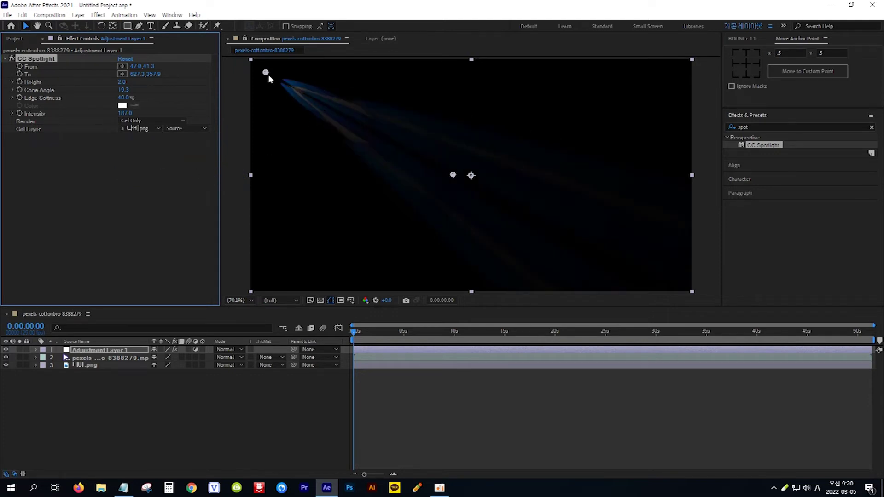
Move the spotlight's From point to about 487.6, 259.5 and its To point to about 427.7, 315.1, with Height set to 44
{"action": "left_click_drag", "start_coordinate": [267, 75], "coordinate": [408, 144]}
{"action": "left_click_drag", "start_coordinate": [453, 175], "coordinate": [388, 160]}
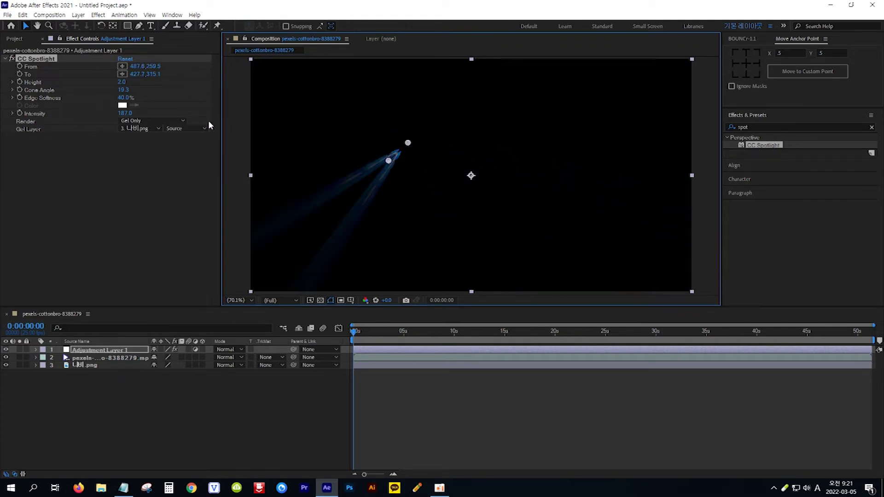
{"action": "left_click", "coordinate": [122, 82]}
{"action": "type", "text": "12"}
{"action": "key", "text": "Return"}
{"action": "left_click_drag", "start_coordinate": [128, 83], "coordinate": [143, 83]}
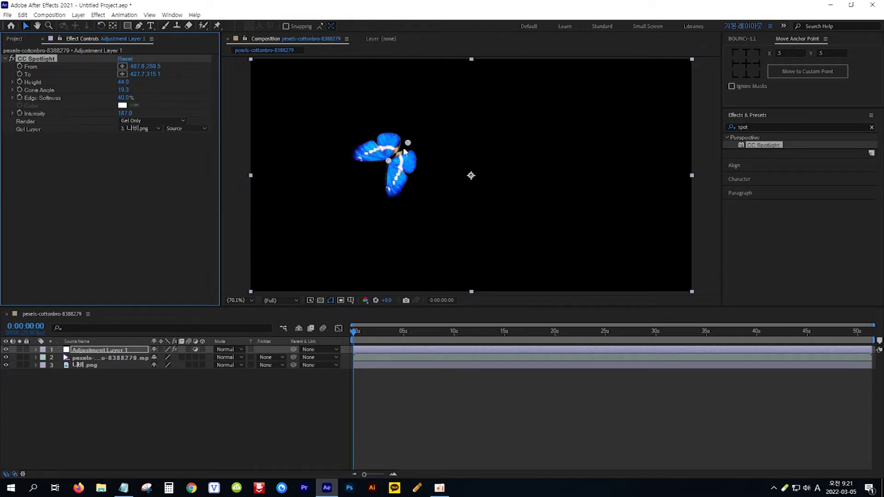
Enlarge the projected butterfly by moving the From point to about 844, 81.3 and the To point to about 504.7, 327.9
{"action": "left_click_drag", "start_coordinate": [409, 143], "coordinate": [525, 88]}
{"action": "mouse_move", "coordinate": [390, 162]}
{"action": "left_mouse_down"}
{"action": "mouse_move", "coordinate": [592, 202]}
{"action": "mouse_move", "coordinate": [410, 200]}
{"action": "mouse_move", "coordinate": [395, 168]}
{"action": "left_mouse_up"}
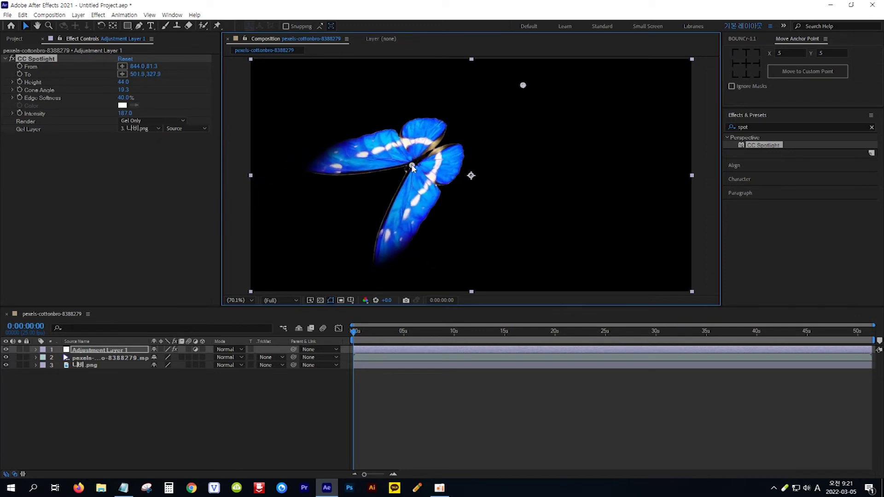
Set the render mode to Gel Add and move the From point to about 142.8, 92.7 and the To point to about 489, 302.3
{"action": "left_click", "coordinate": [185, 121]}
{"action": "left_click", "coordinate": [157, 184]}
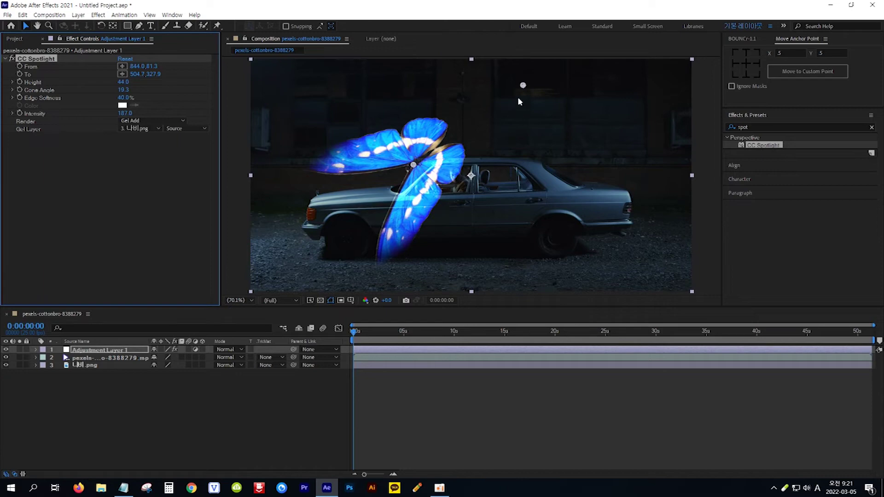
{"action": "left_click_drag", "start_coordinate": [523, 85], "coordinate": [297, 89]}
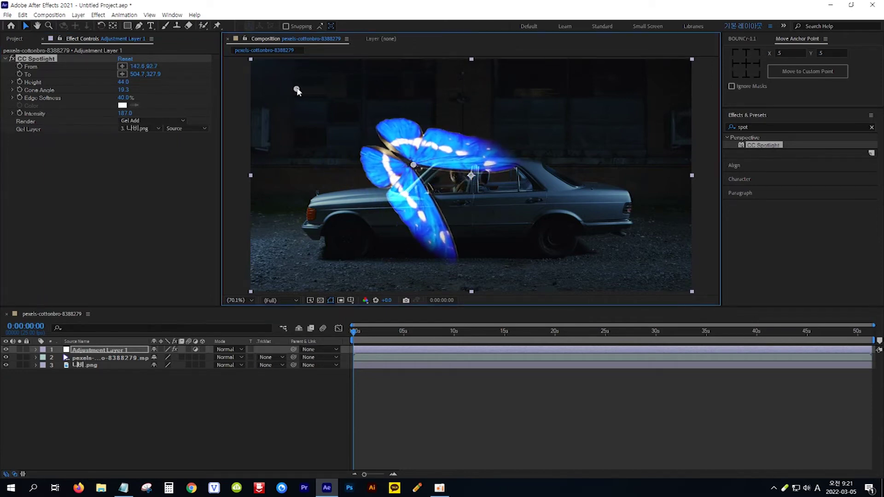
{"action": "mouse_move", "coordinate": [414, 167]}
{"action": "left_mouse_down"}
{"action": "mouse_move", "coordinate": [515, 155]}
{"action": "mouse_move", "coordinate": [549, 134]}
{"action": "mouse_move", "coordinate": [410, 160]}
{"action": "left_mouse_up"}
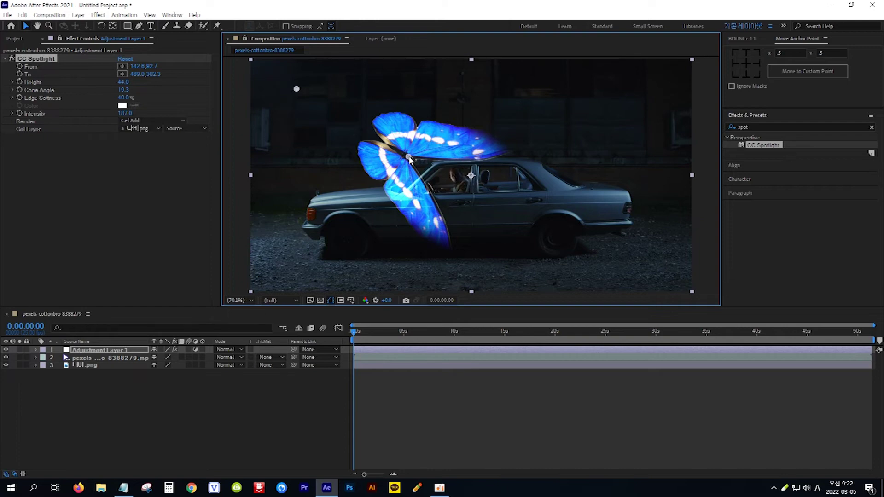
Delete the CC Spotlight effect from the adjustment layer
{"action": "left_click", "coordinate": [31, 58]}
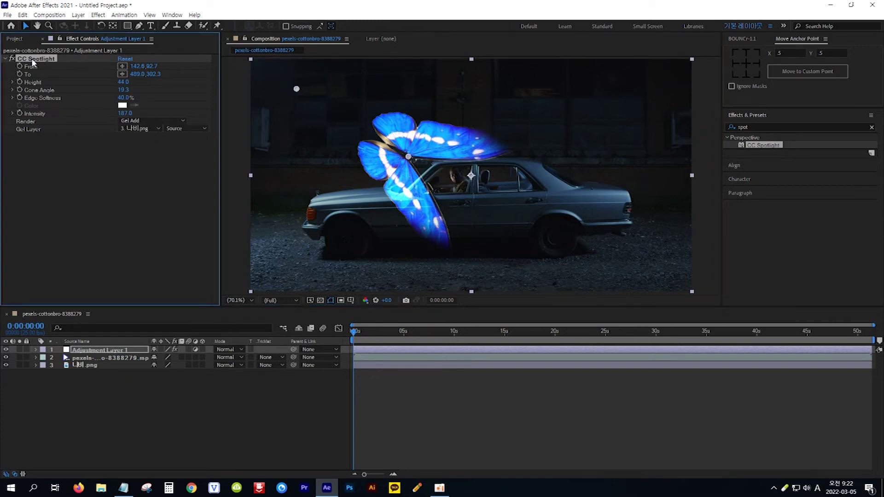
{"action": "key", "text": "Delete"}
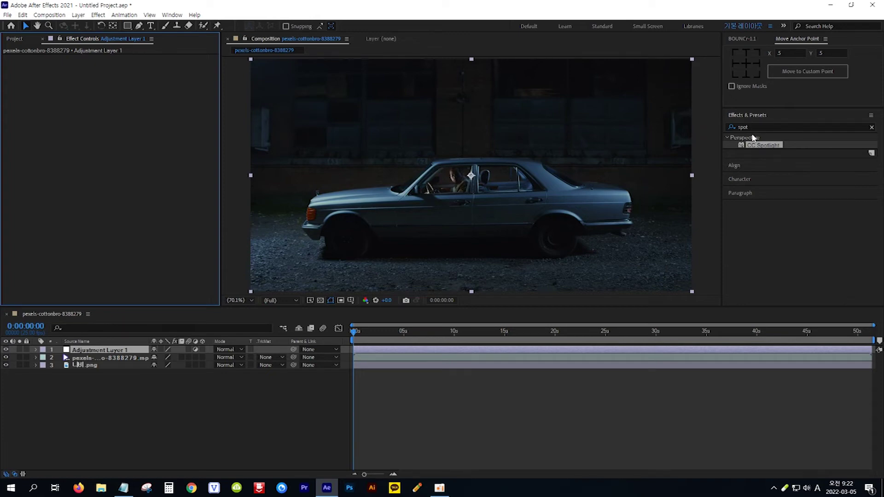
Apply CC Spotlight to the adjustment layer and move its From point to about -178.6, -124 and its To point to about 179, 140
{"action": "left_click_drag", "start_coordinate": [767, 144], "coordinate": [121, 354]}
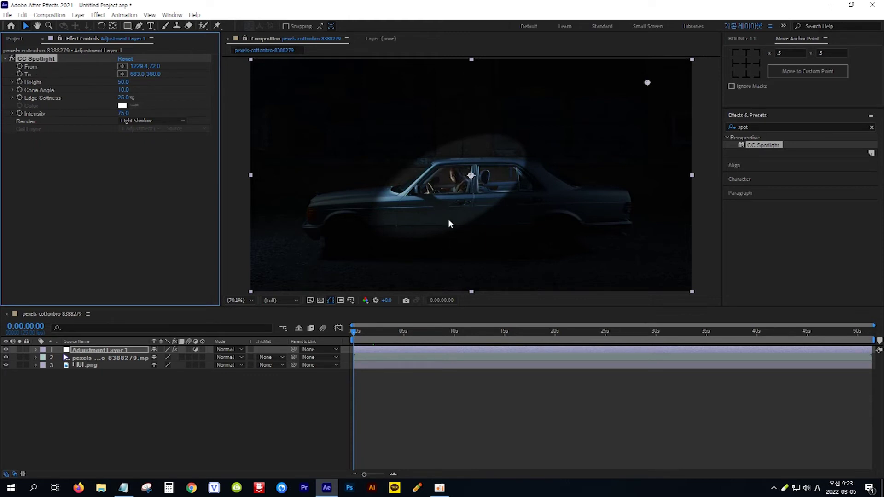
{"action": "left_click", "coordinate": [252, 301]}
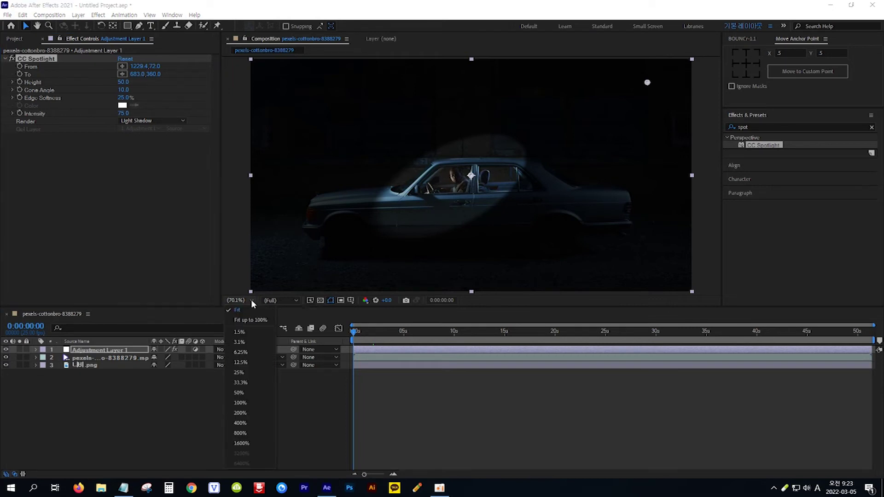
{"action": "left_click", "coordinate": [245, 373]}
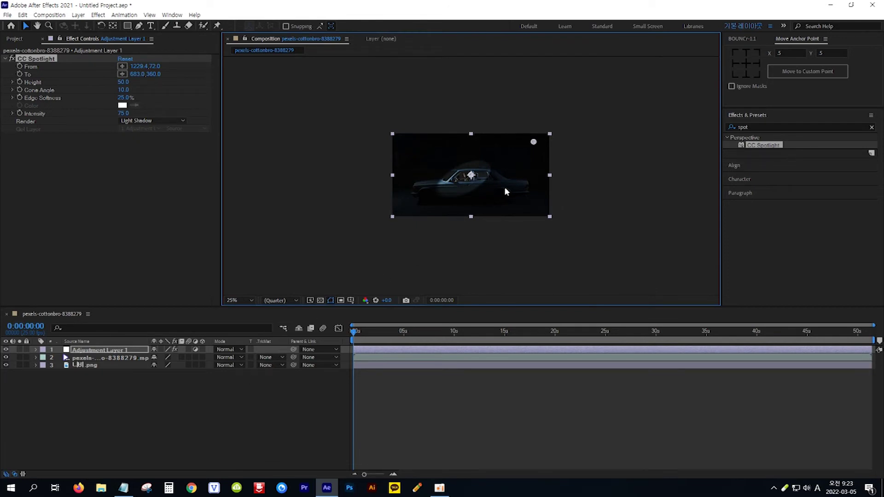
{"action": "left_click_drag", "start_coordinate": [534, 143], "coordinate": [372, 122]}
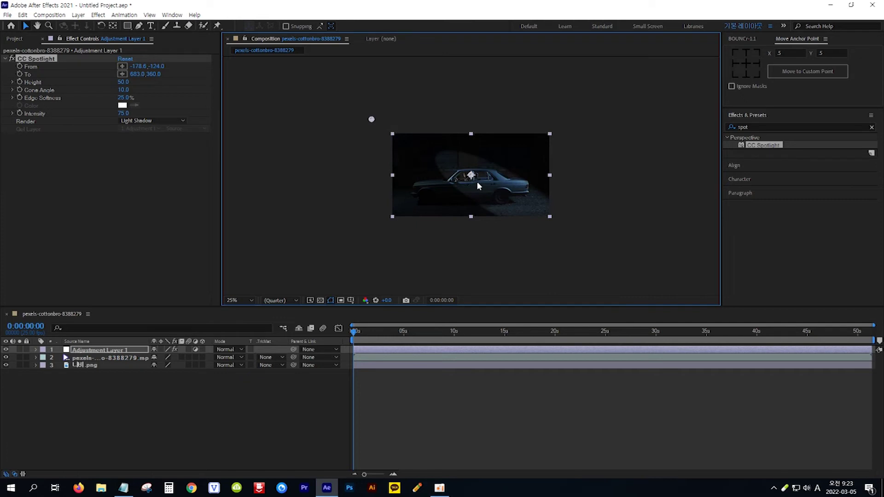
{"action": "left_click_drag", "start_coordinate": [474, 180], "coordinate": [415, 153]}
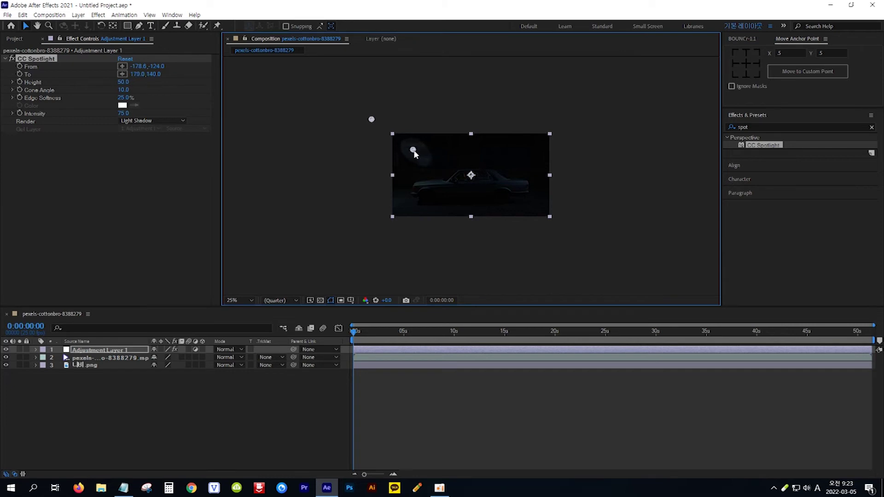
Set the spotlight's Height to 7, Intensity to 137 and Cone Angle to 13.1, with its To point at about 123, 96
{"action": "left_click", "coordinate": [124, 82]}
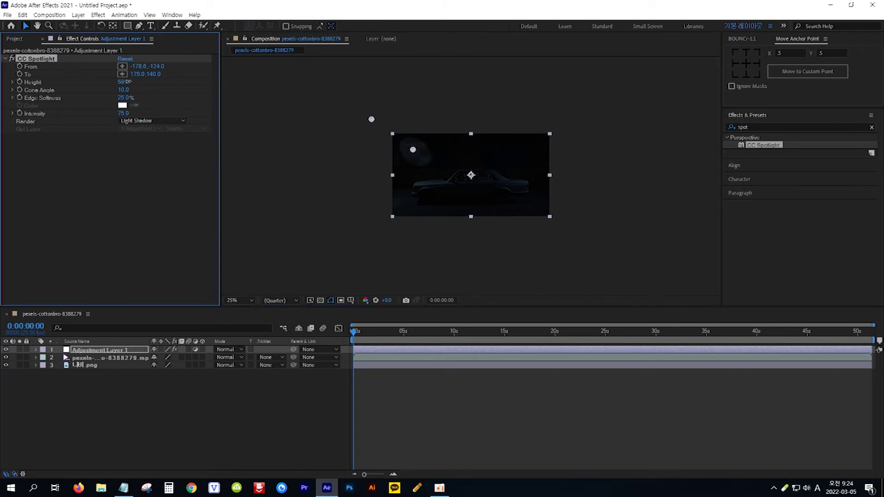
{"action": "left_click_drag", "start_coordinate": [125, 81], "coordinate": [106, 81]}
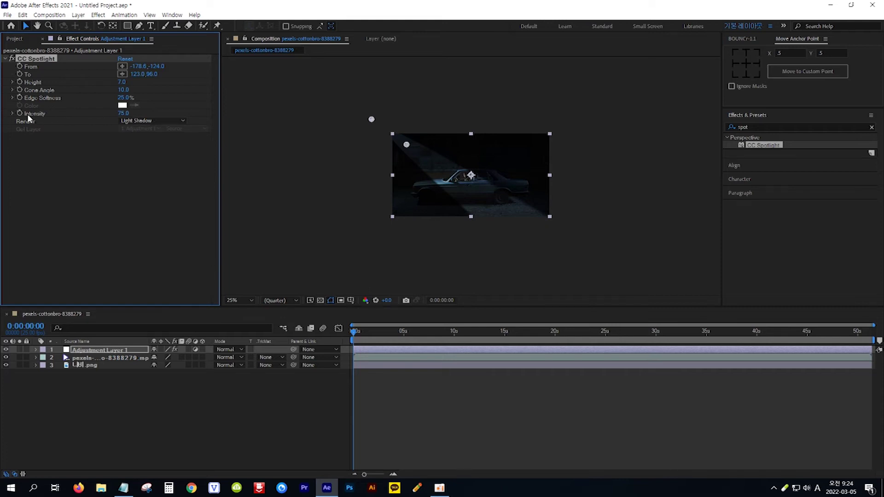
{"action": "left_click_drag", "start_coordinate": [123, 113], "coordinate": [147, 112]}
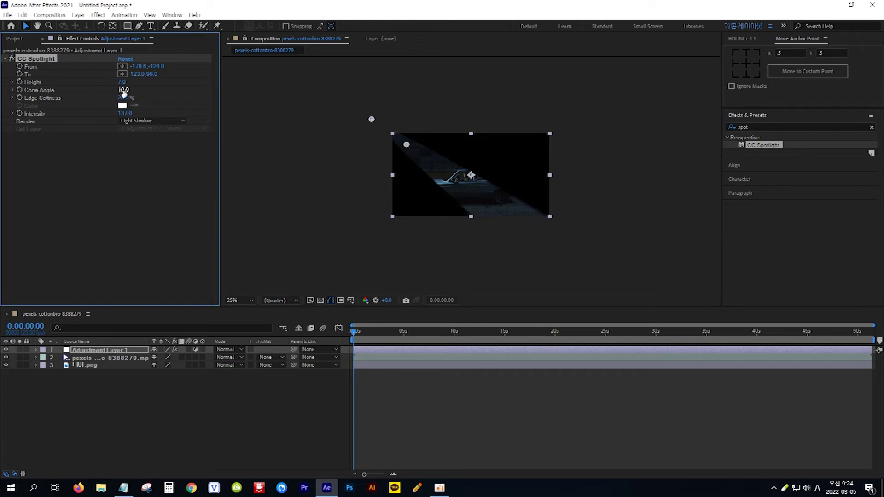
{"action": "left_click_drag", "start_coordinate": [124, 90], "coordinate": [136, 90]}
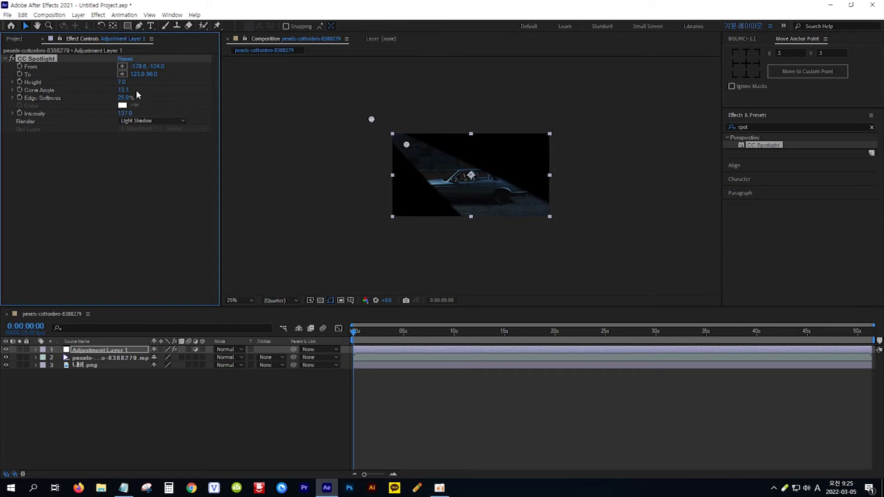
Enable keyframing at 0 seconds for the spotlight's From, To, Height, Cone Angle, Edge Softness and Intensity
{"action": "left_click", "coordinate": [19, 66]}
{"action": "left_click", "coordinate": [19, 74]}
{"action": "left_click", "coordinate": [20, 90]}
{"action": "left_click", "coordinate": [20, 98]}
{"action": "left_click", "coordinate": [20, 113]}
At 2 seconds, keyframe the spotlight's From point at about 1505.4, -132 and its To point at about 631, 512
{"action": "left_click", "coordinate": [36, 326]}
{"action": "type", "text": "200"}
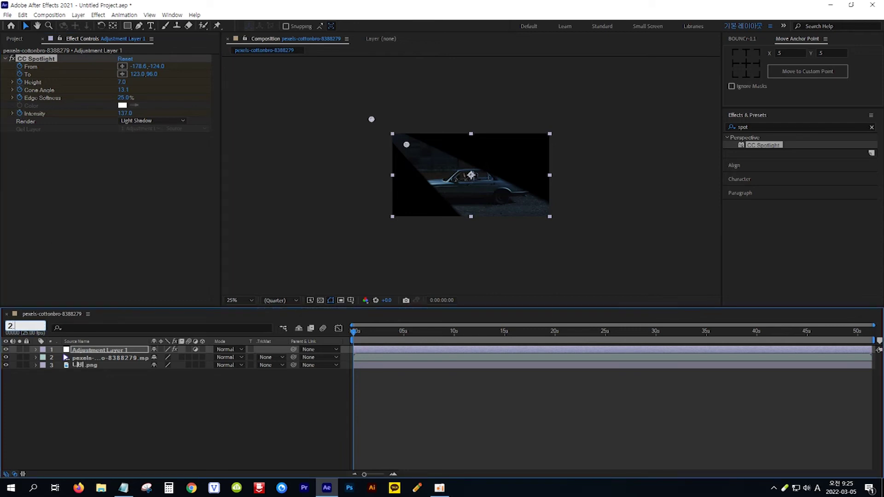
{"action": "key", "text": "Return"}
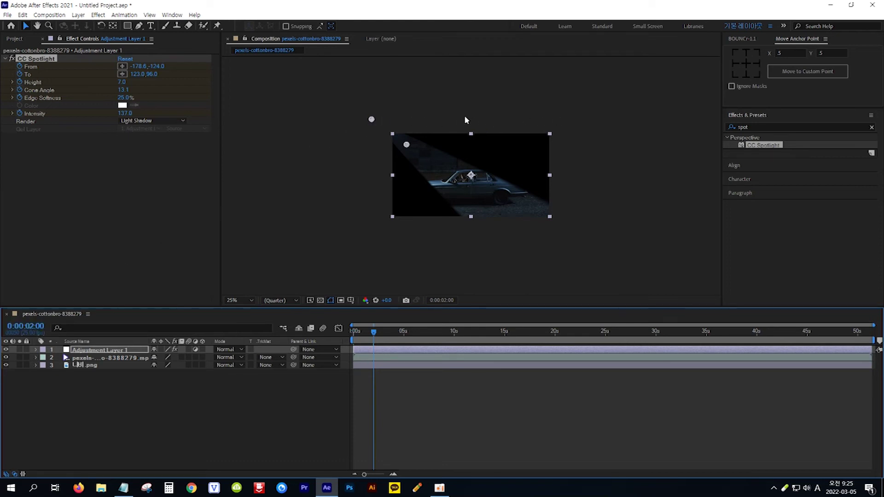
{"action": "left_click_drag", "start_coordinate": [373, 120], "coordinate": [565, 119]}
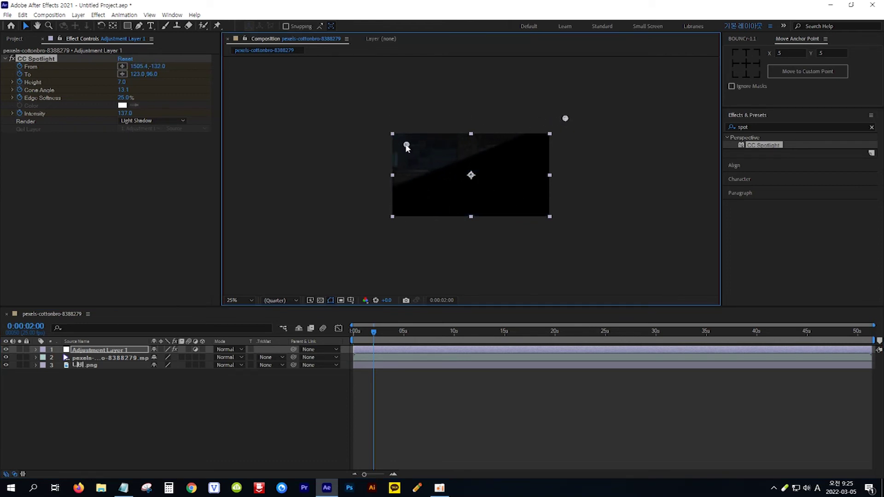
{"action": "left_click_drag", "start_coordinate": [407, 147], "coordinate": [465, 193]}
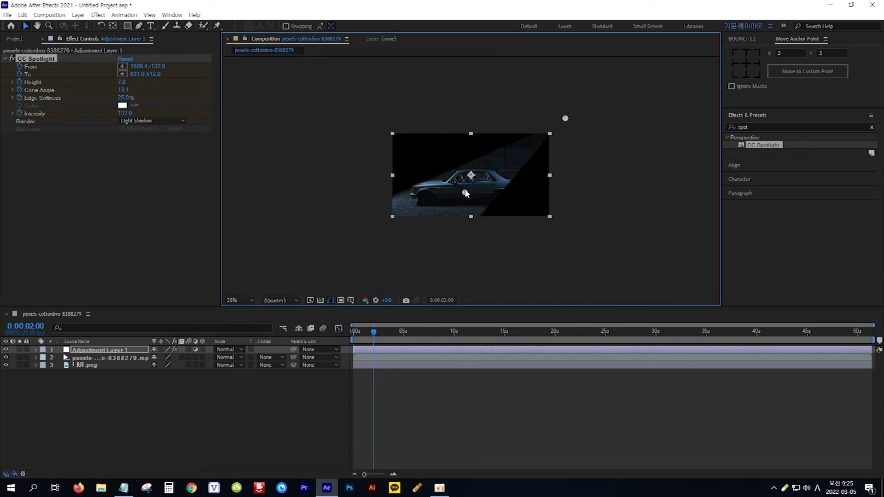
At 3 seconds, keyframe the spotlight's Cone Angle at 50.9 so the light covers the whole frame
{"action": "mouse_move", "coordinate": [373, 332]}
{"action": "left_mouse_down"}
{"action": "mouse_move", "coordinate": [357, 338]}
{"action": "mouse_move", "coordinate": [379, 338]}
{"action": "mouse_move", "coordinate": [341, 337]}
{"action": "mouse_move", "coordinate": [377, 334]}
{"action": "left_mouse_up"}
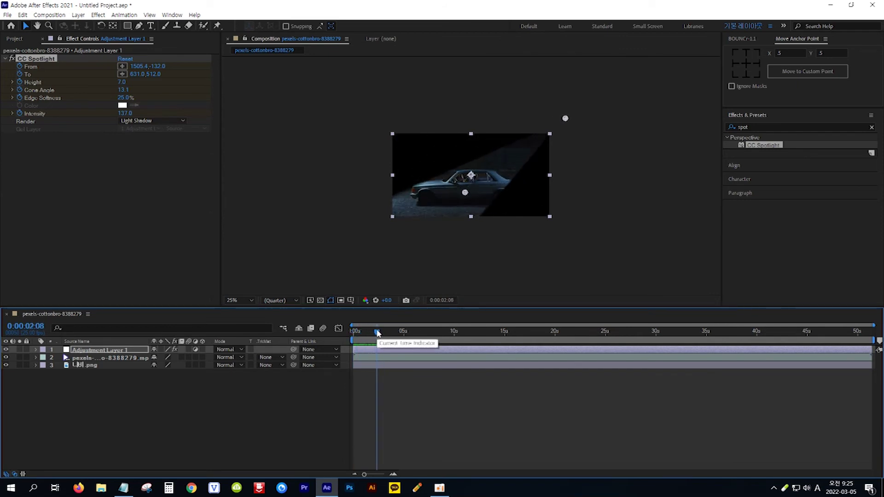
{"action": "left_click", "coordinate": [39, 326]}
{"action": "type", "text": "300"}
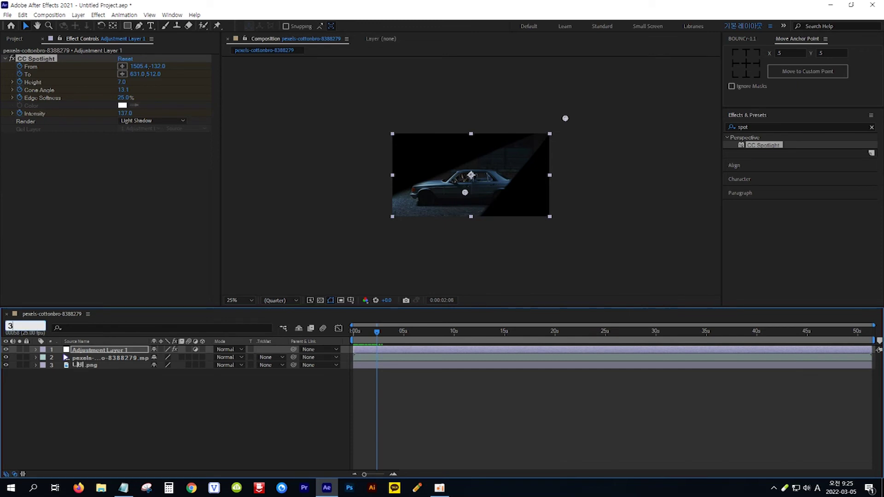
{"action": "key", "text": "Return"}
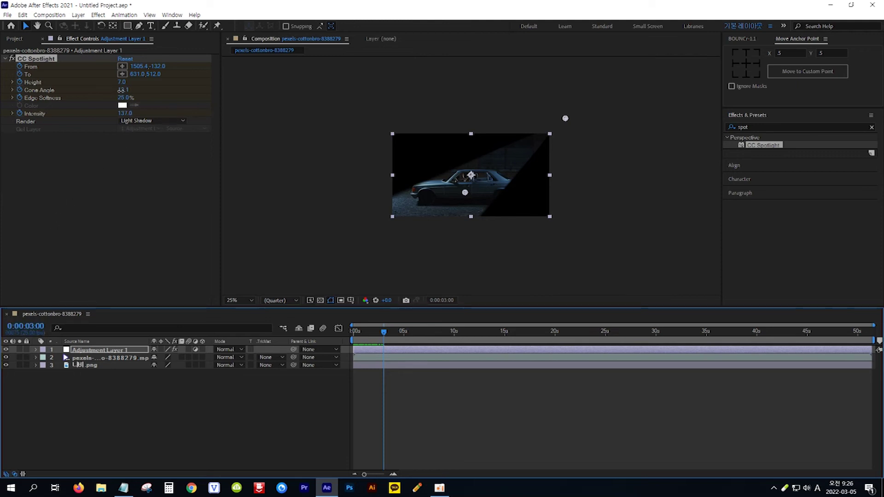
{"action": "left_click_drag", "start_coordinate": [121, 90], "coordinate": [219, 103]}
{"action": "left_click_drag", "start_coordinate": [229, 102], "coordinate": [298, 114]}
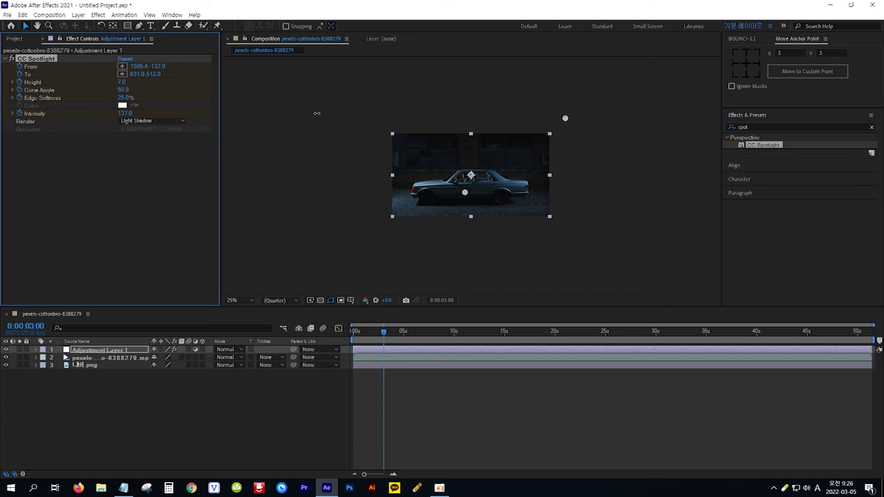
At 4 seconds, keyframe the spotlight's Cone Angle at 12.2 to narrow the beam
{"action": "left_click", "coordinate": [35, 325]}
{"action": "type", "text": "4"}
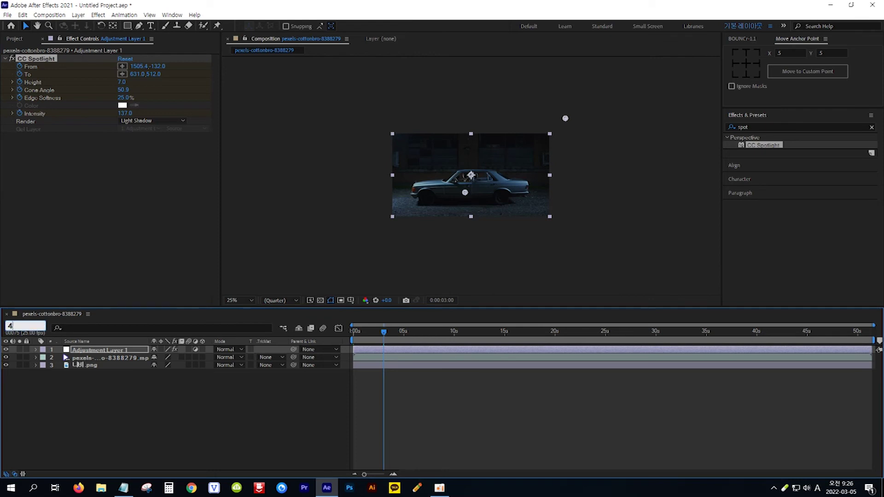
{"action": "type", "text": "."}
{"action": "key", "text": "Return"}
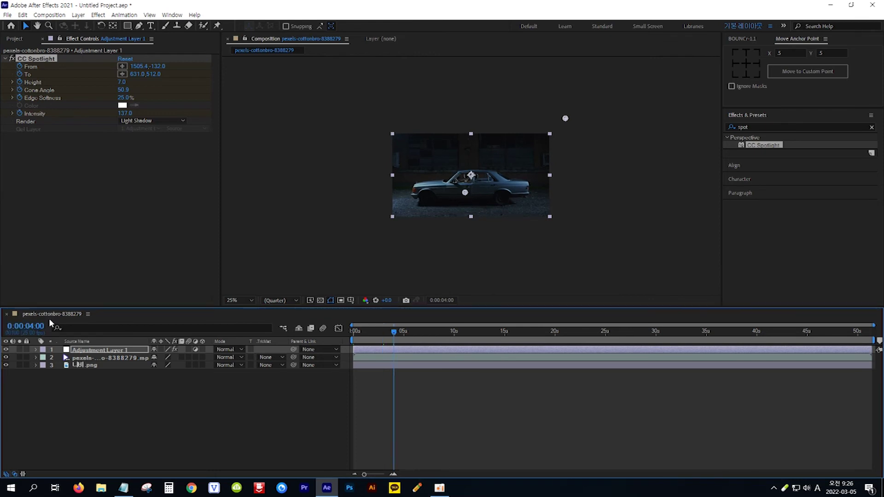
{"action": "left_click", "coordinate": [123, 90]}
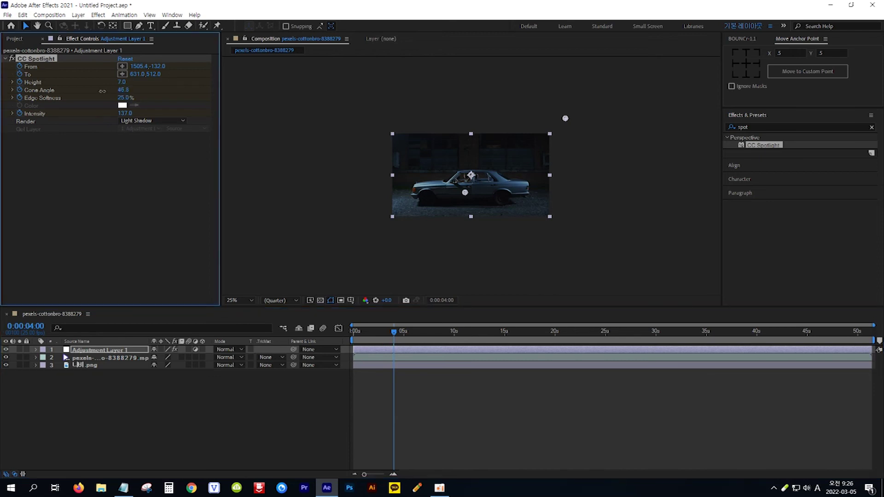
{"action": "left_click_drag", "start_coordinate": [99, 91], "coordinate": [87, 93]}
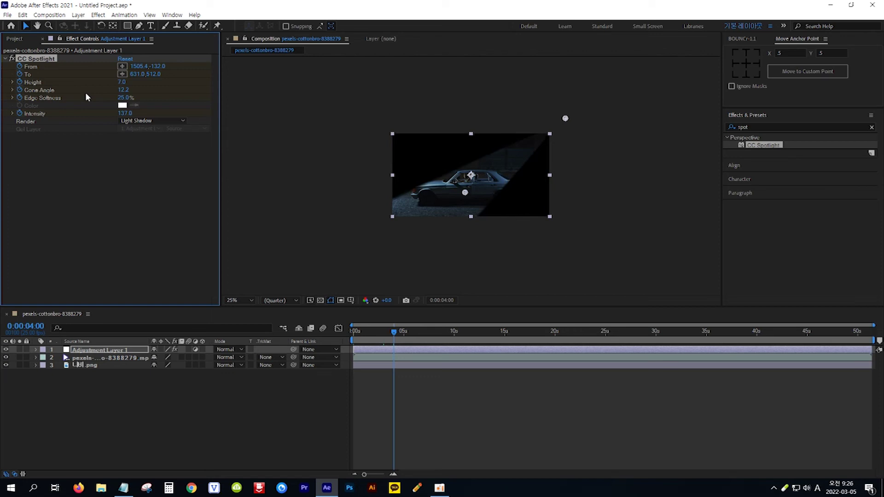
At 6 seconds, keyframe the From point at about 1117.4, 80, the To point at about 919, 228, Height at 0 and Cone Angle at 17.5
{"action": "left_click", "coordinate": [28, 326]}
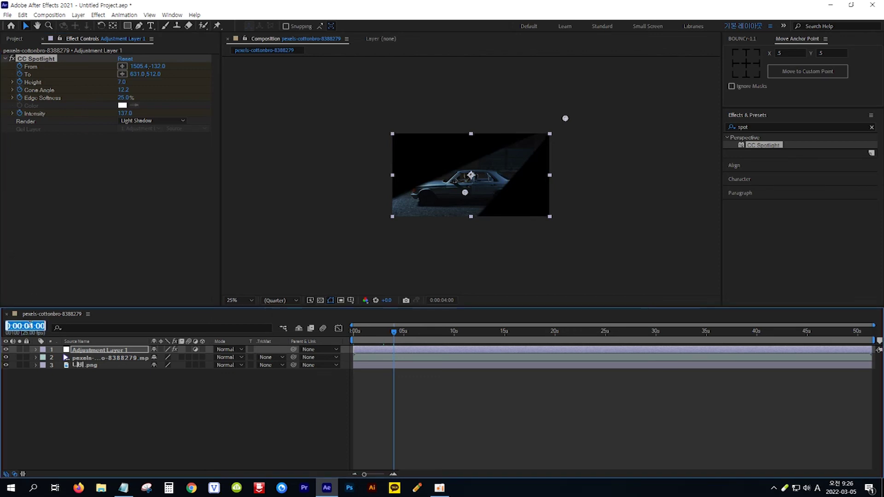
{"action": "type", "text": "6"}
{"action": "key", "text": "Return"}
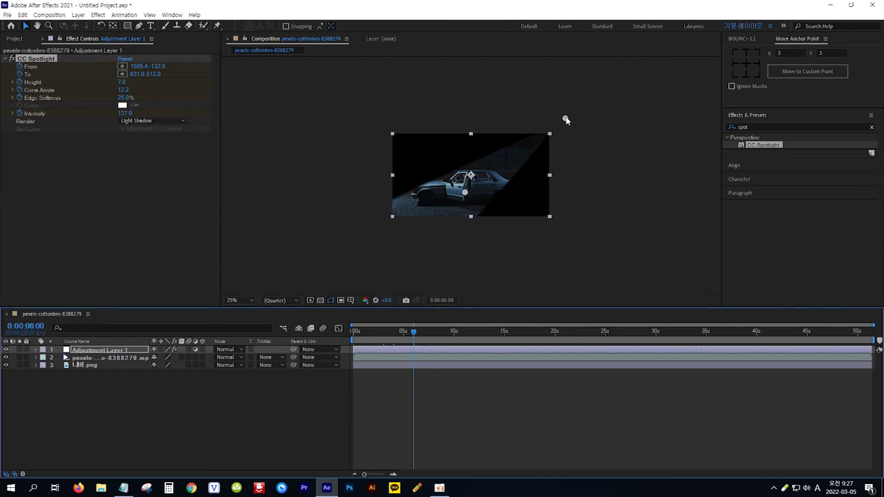
{"action": "left_click_drag", "start_coordinate": [566, 119], "coordinate": [522, 145]}
{"action": "left_click_drag", "start_coordinate": [466, 194], "coordinate": [500, 162]}
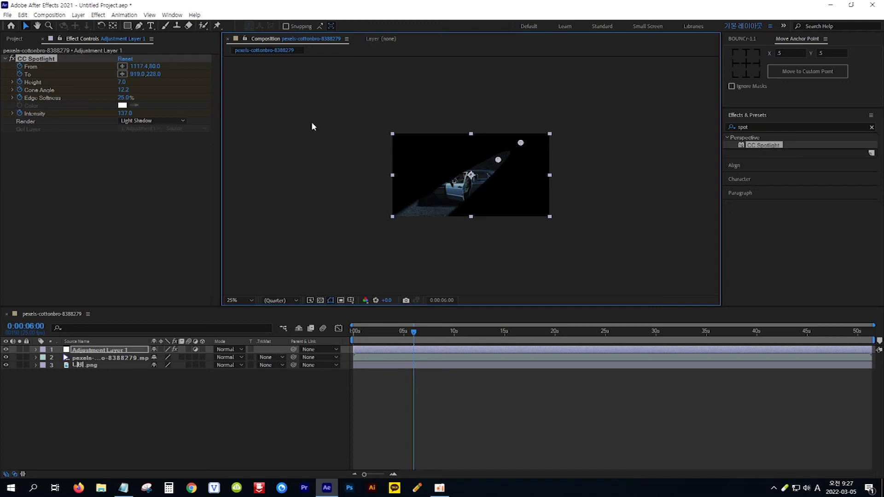
{"action": "left_click_drag", "start_coordinate": [124, 82], "coordinate": [144, 90]}
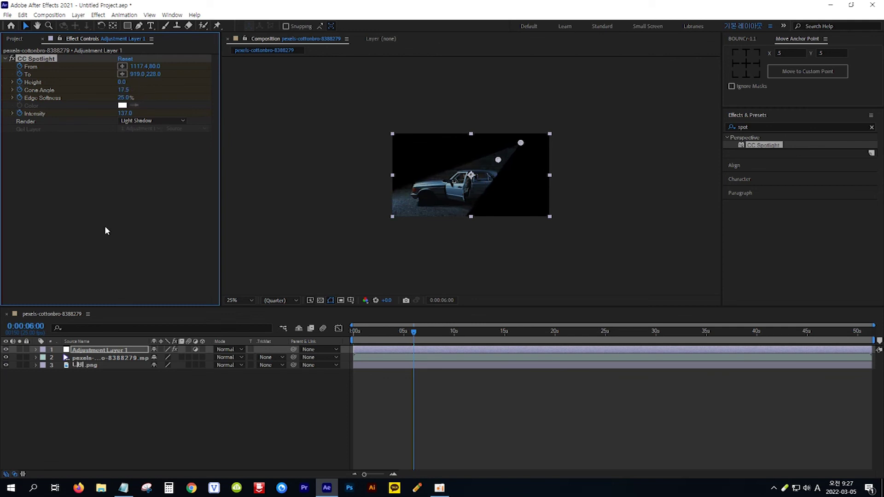
At 8 seconds, keyframe the spotlight's From point at about 121.4, 60 and its To point at about 623, 416
{"action": "left_click", "coordinate": [39, 326]}
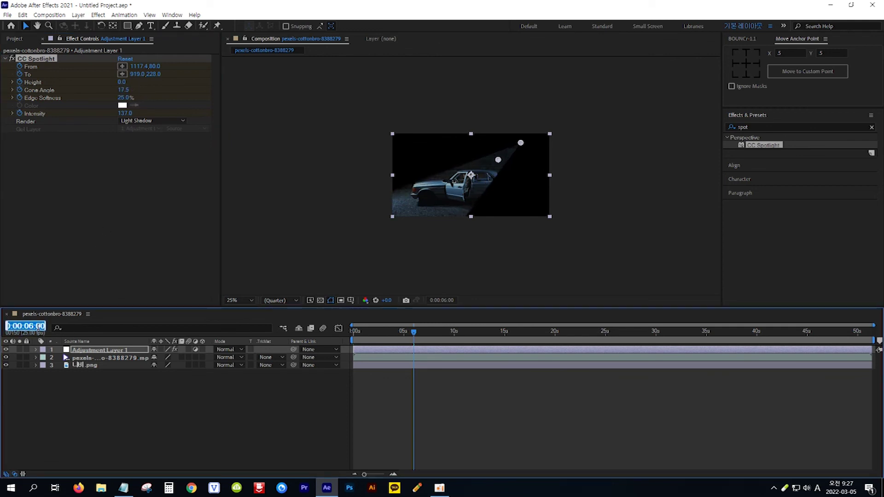
{"action": "type", "text": "8"}
{"action": "key", "text": "Return"}
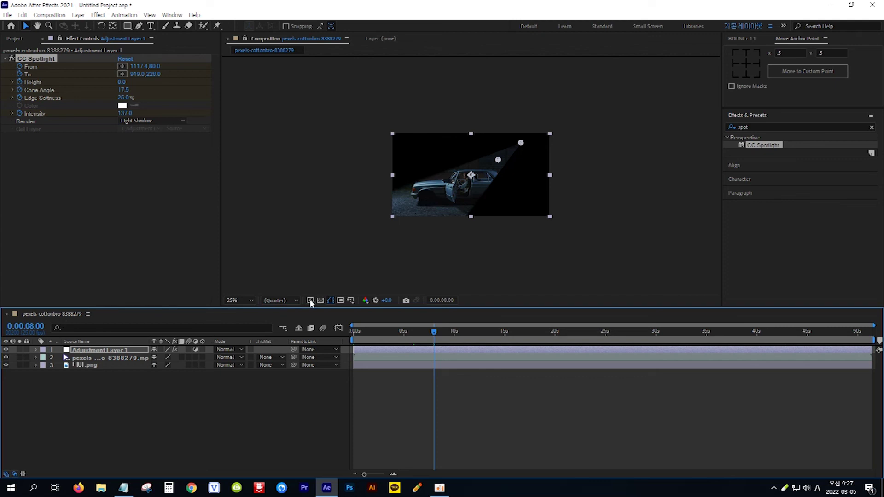
{"action": "left_click_drag", "start_coordinate": [521, 144], "coordinate": [408, 144]}
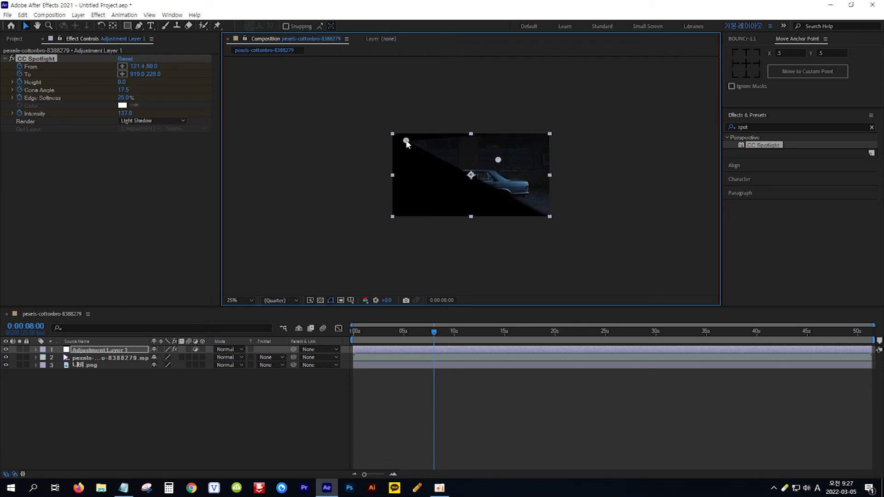
{"action": "left_click_drag", "start_coordinate": [499, 161], "coordinate": [465, 185]}
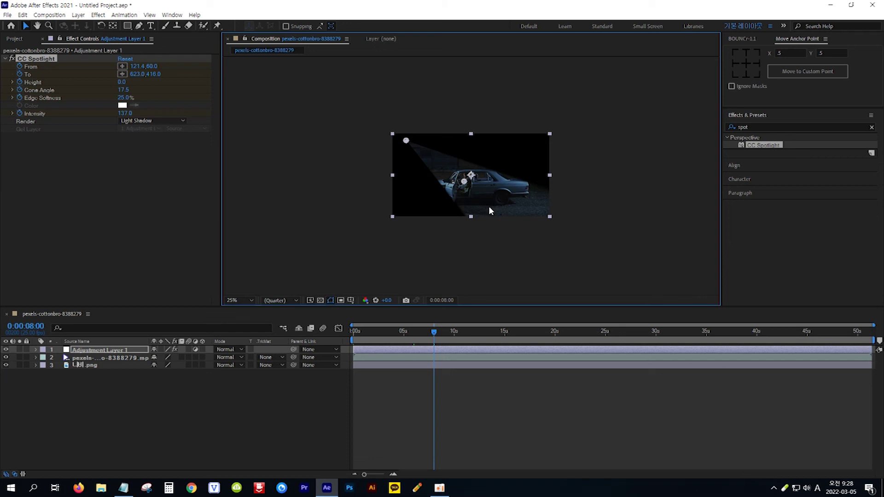
Fit the composition in the viewer and play the spotlight animation from the beginning
{"action": "left_click", "coordinate": [252, 299]}
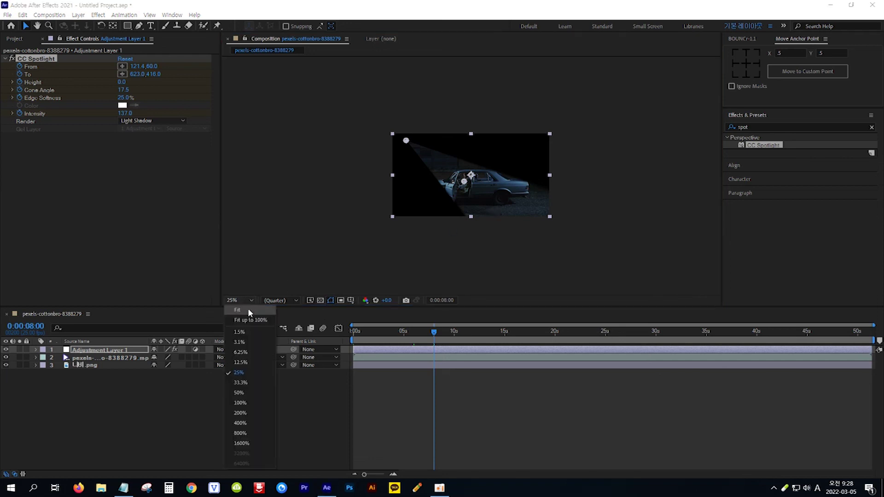
{"action": "left_click", "coordinate": [249, 313]}
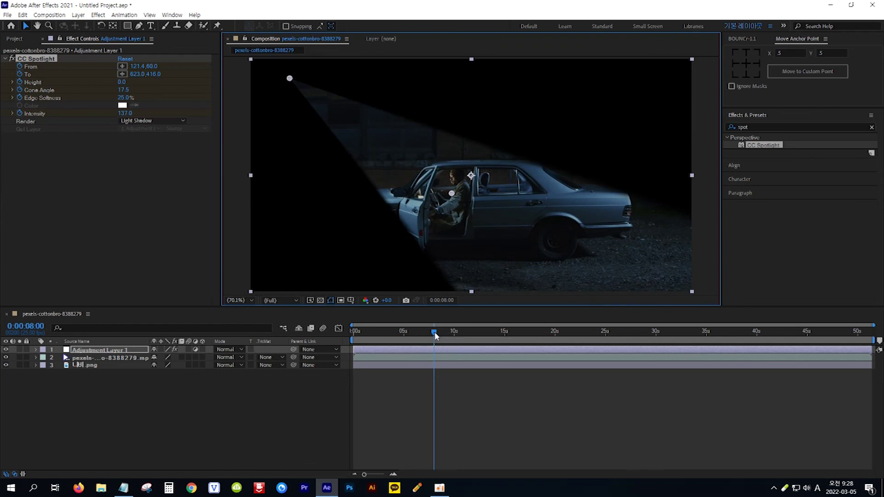
{"action": "left_click_drag", "start_coordinate": [434, 331], "coordinate": [316, 343]}
{"action": "key", "text": "space"}
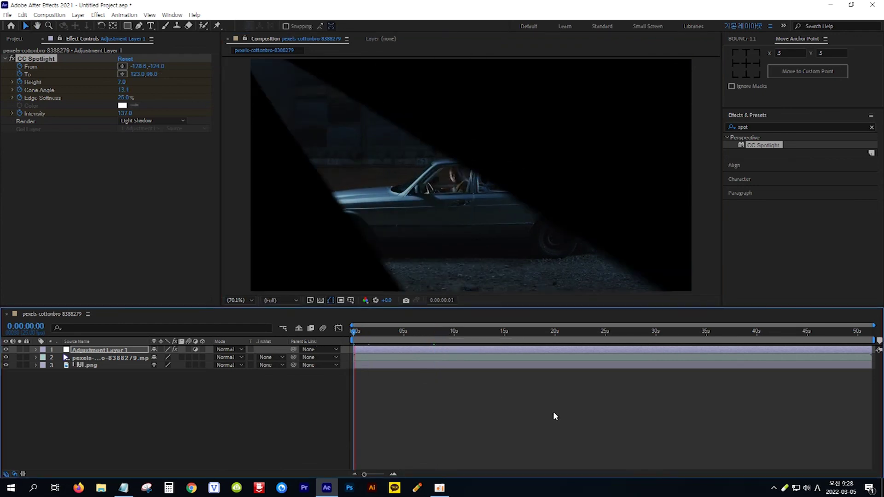